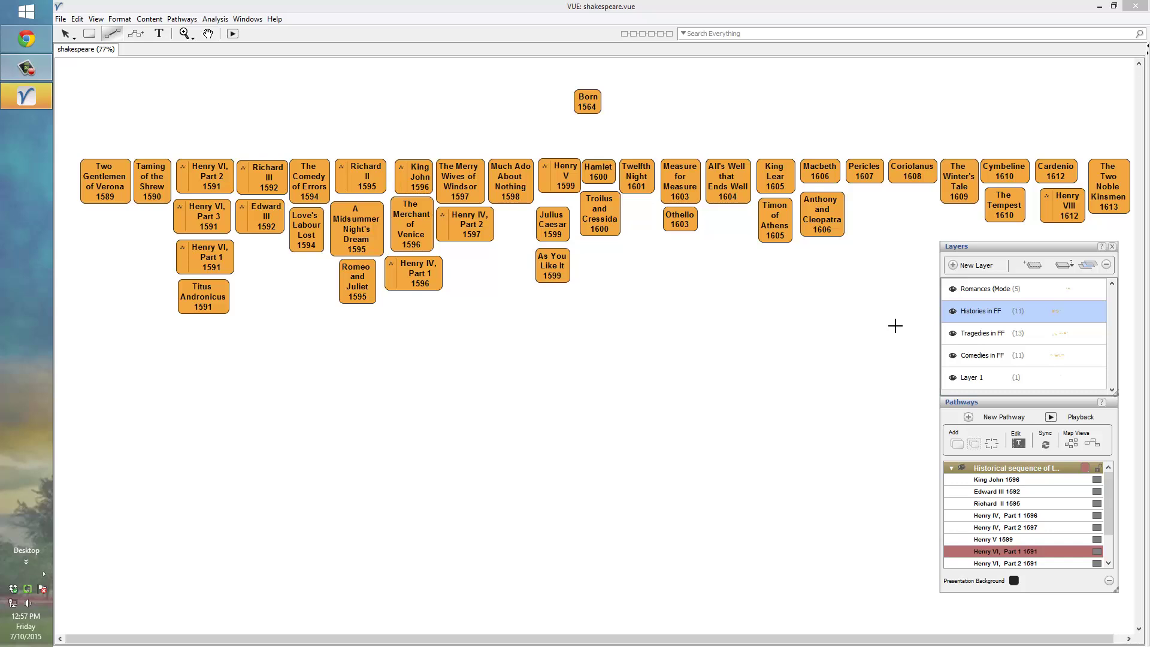
Toggle the Tragedies, Histories, Romances and Comedies layers off, then make every layer visible again
{"action": "left_click", "coordinate": [952, 334]}
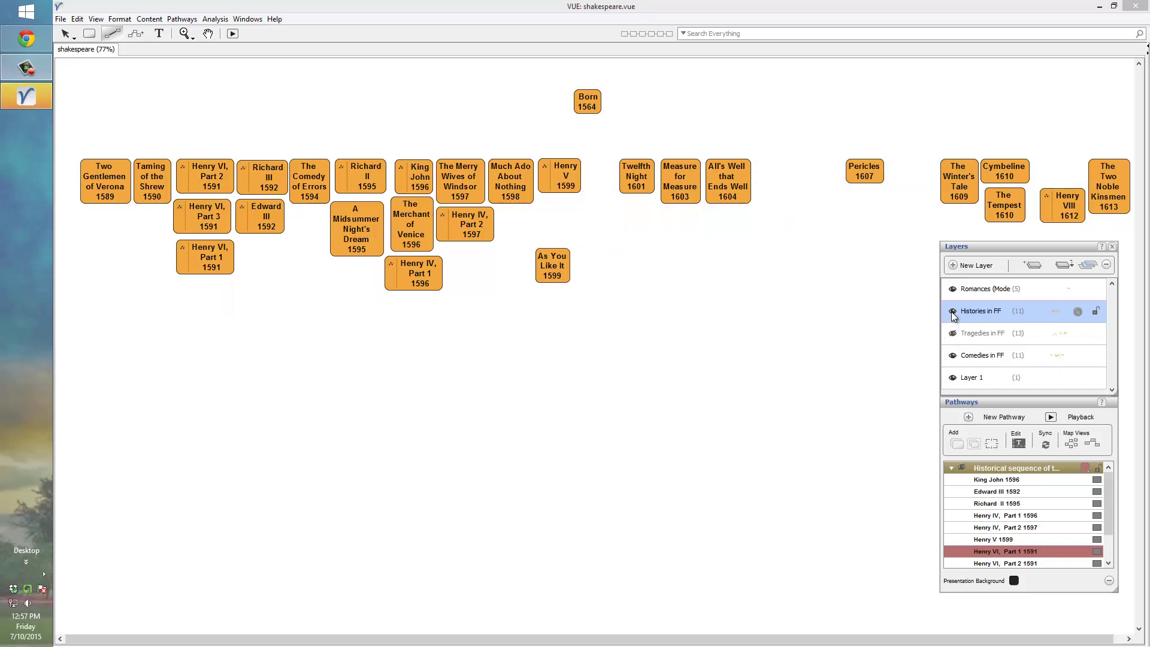
{"action": "left_click", "coordinate": [952, 311]}
{"action": "left_click", "coordinate": [952, 289]}
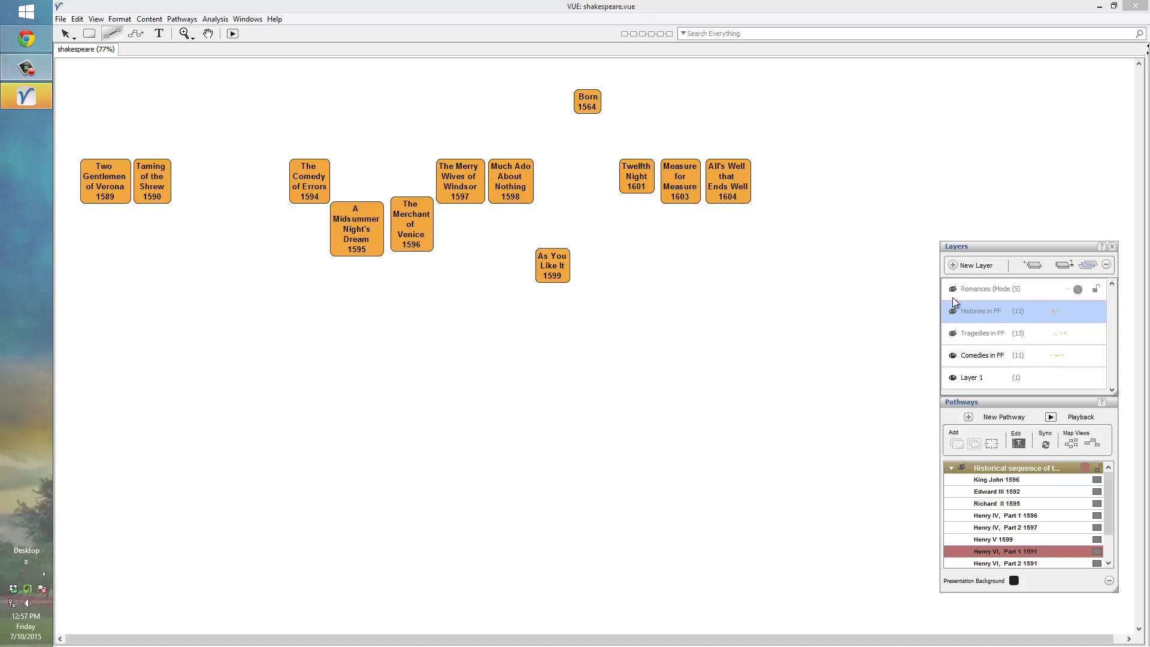
{"action": "left_click", "coordinate": [952, 333]}
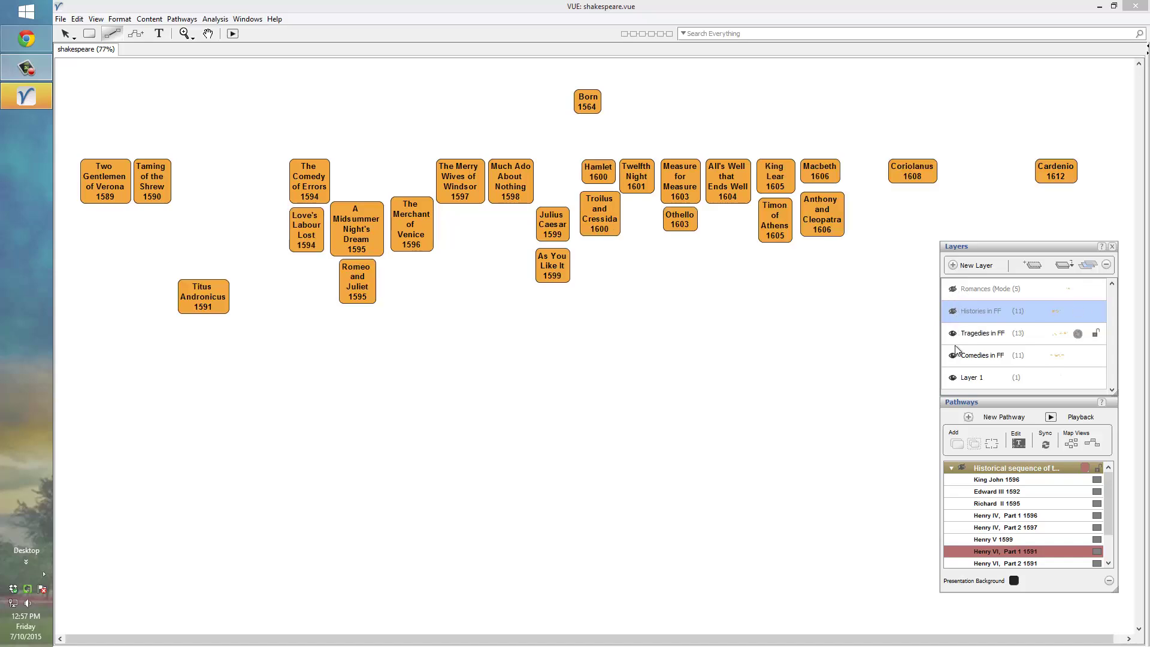
{"action": "left_click", "coordinate": [953, 355]}
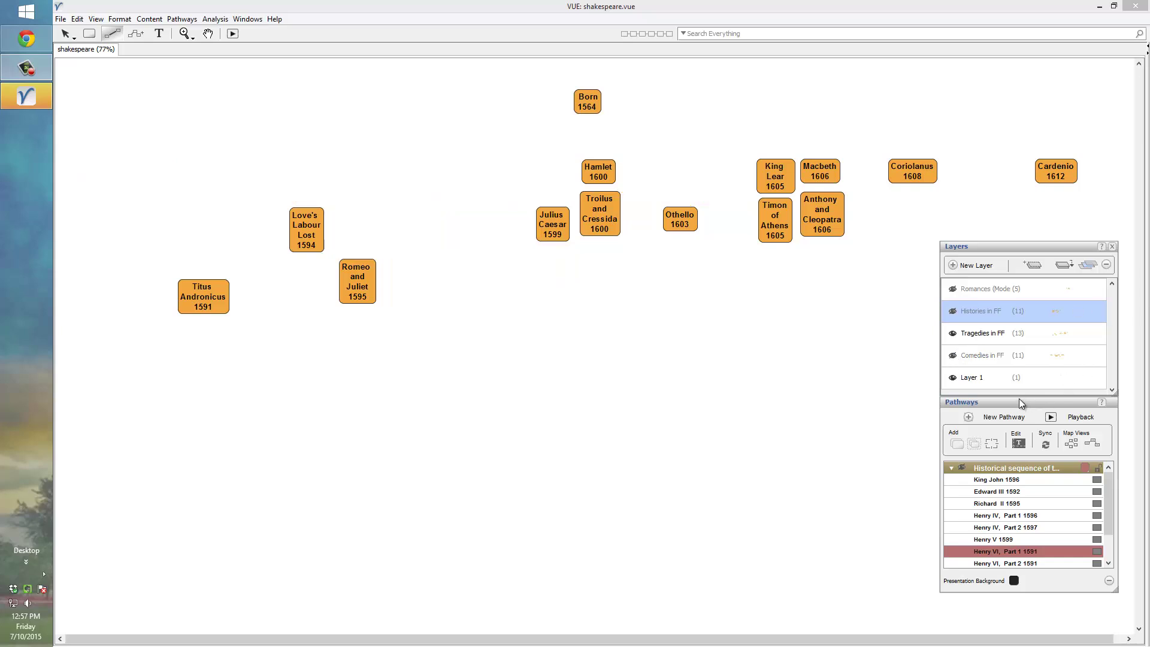
{"action": "left_click", "coordinate": [953, 355]}
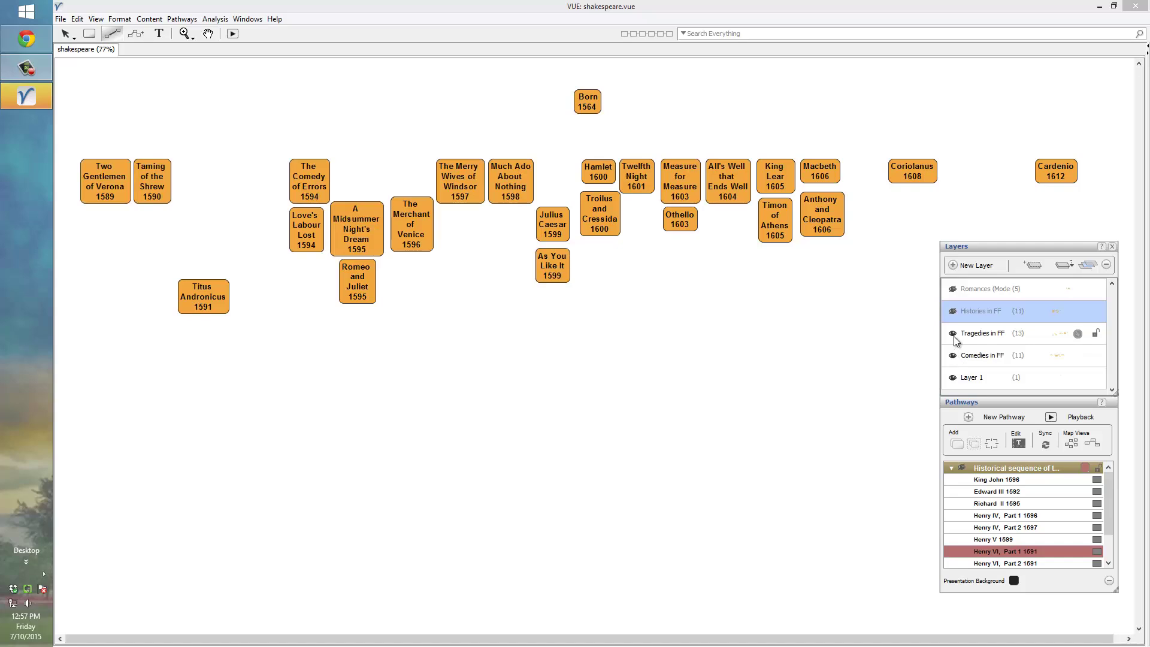
{"action": "left_click", "coordinate": [952, 334]}
{"action": "left_click", "coordinate": [953, 334]}
{"action": "left_click", "coordinate": [952, 310]}
{"action": "left_click", "coordinate": [953, 289]}
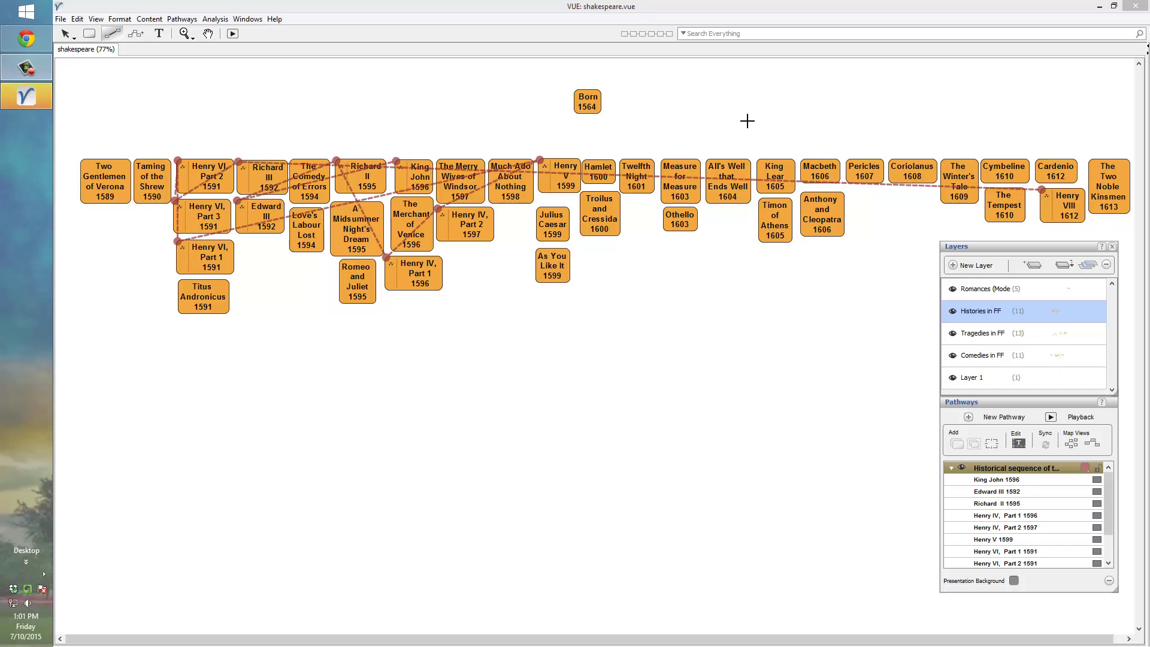
Turn on Slide Thumbnails from the View menu
{"action": "left_click", "coordinate": [96, 20]}
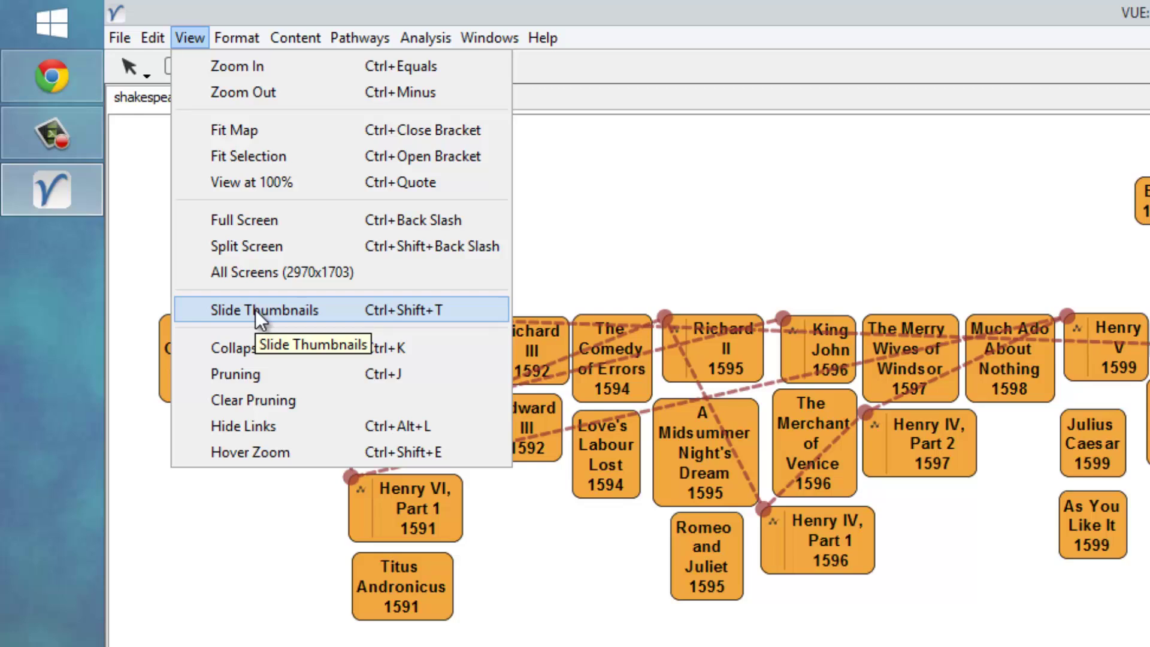
{"action": "left_click", "coordinate": [255, 310]}
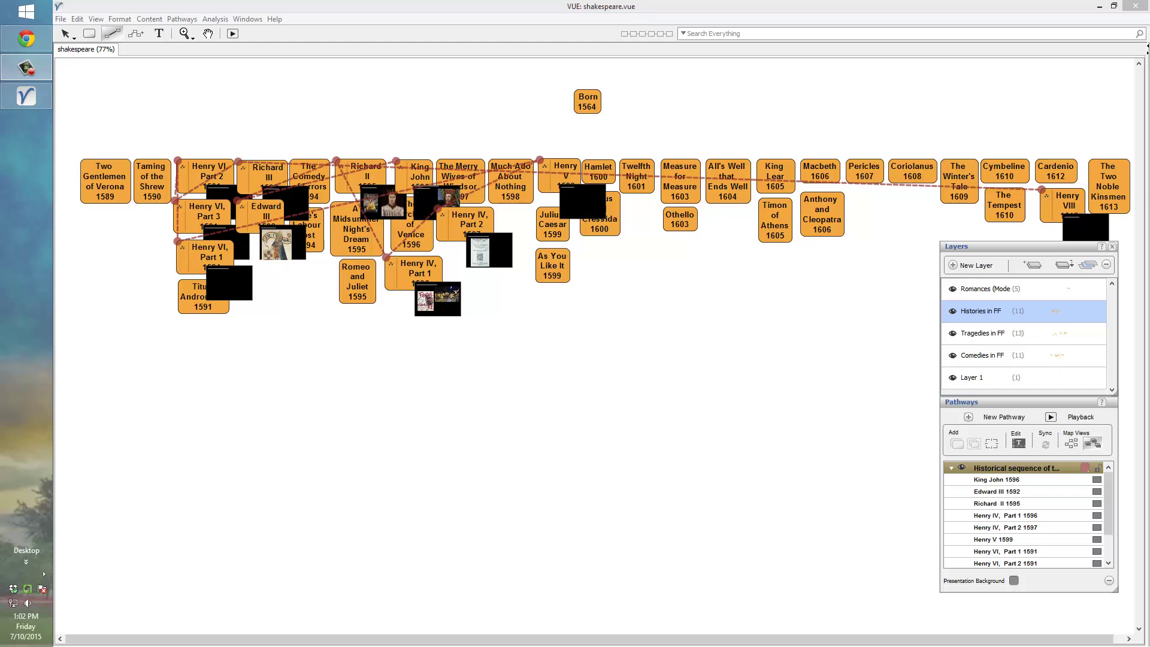
Play the pathway full-screen, advancing through Henry IV Parts 1 and 2 to Henry V 1599
{"action": "left_click", "coordinate": [1051, 418]}
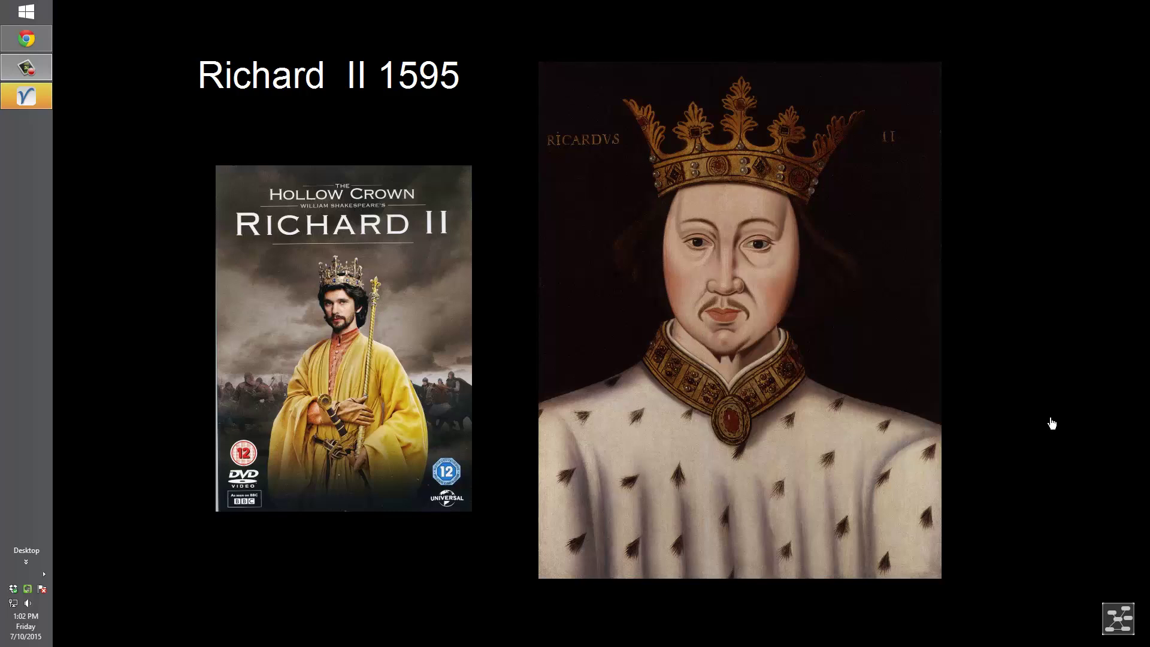
{"action": "key", "text": "Right"}
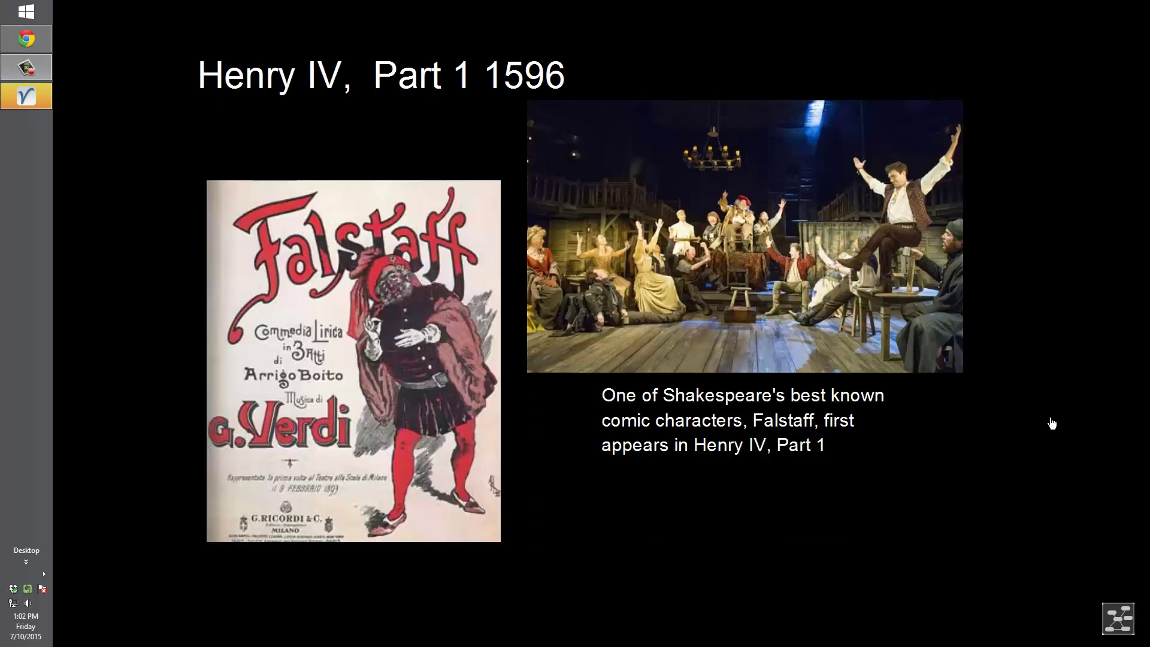
{"action": "key", "text": "Right"}
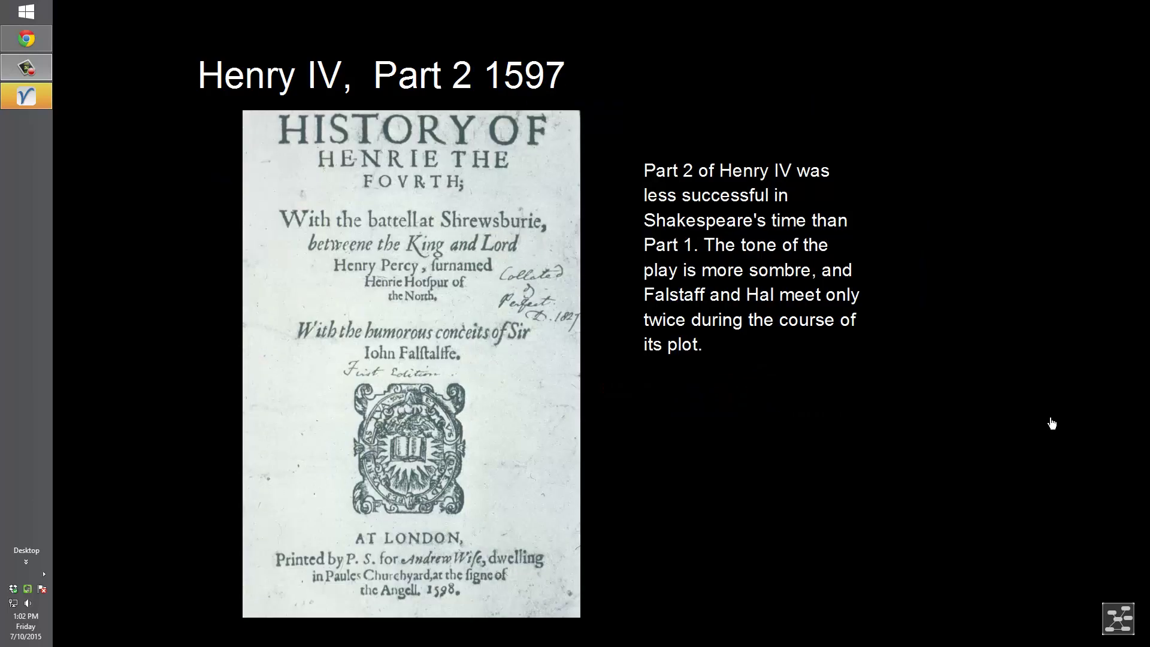
{"action": "key", "text": "Right"}
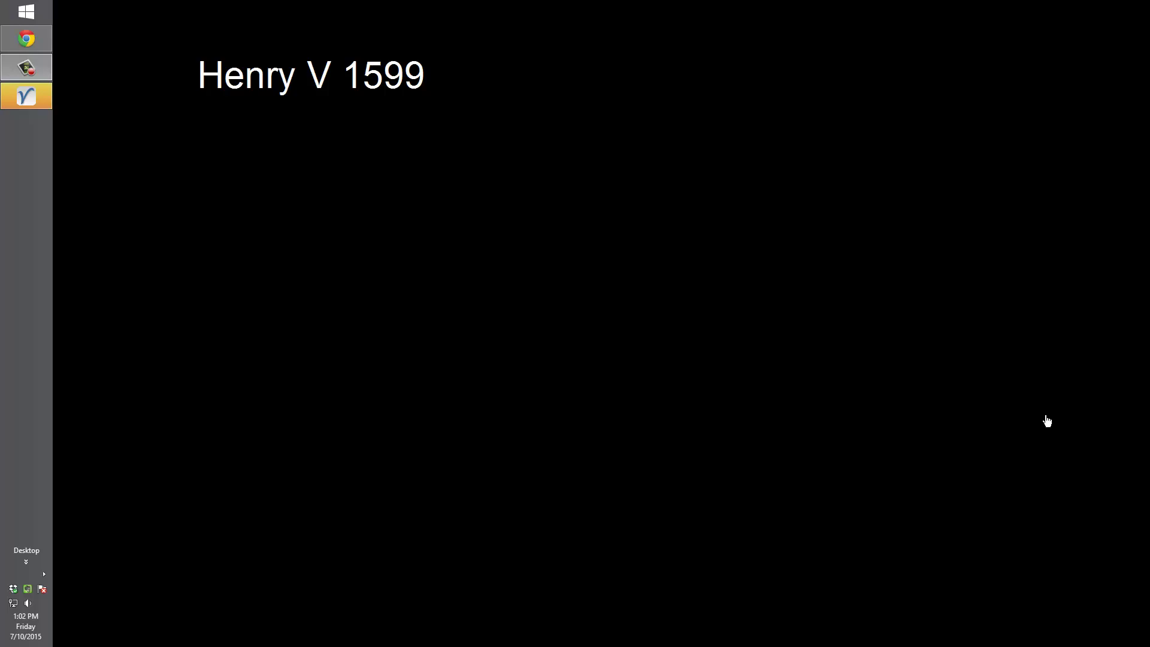
{"action": "mouse_move", "coordinate": [1121, 226]}
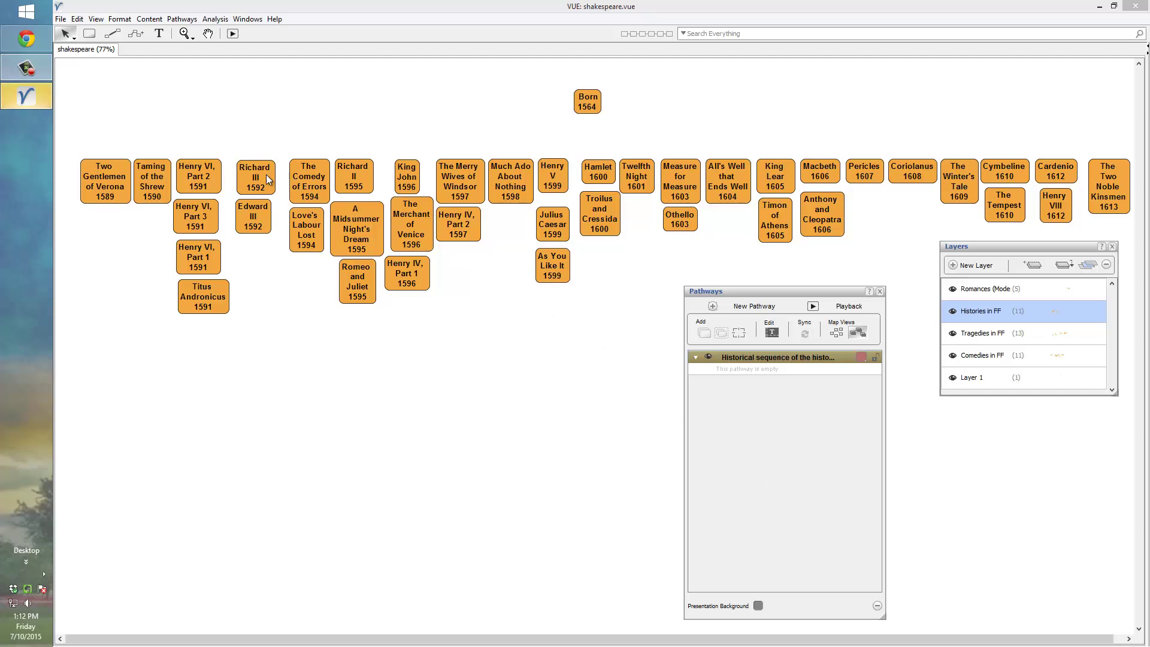
Add Henry VI Parts 2, 3 and 1 to the pathway, then open Part 2 as a slide
{"action": "left_click", "coordinate": [203, 175]}
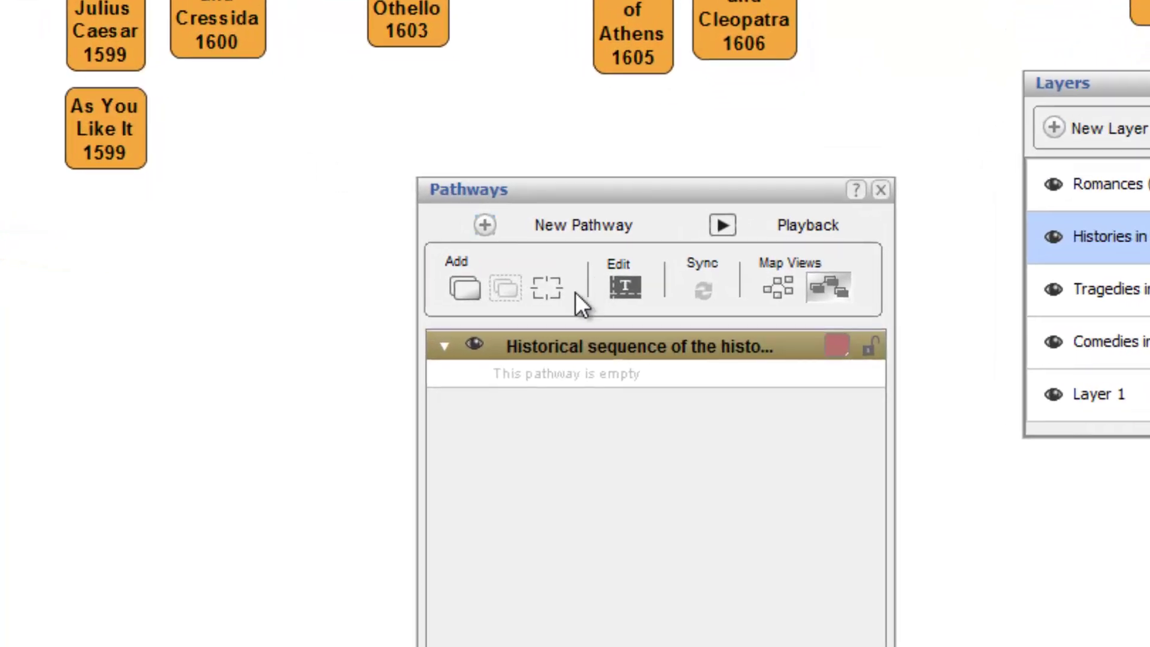
{"action": "left_click", "coordinate": [466, 290]}
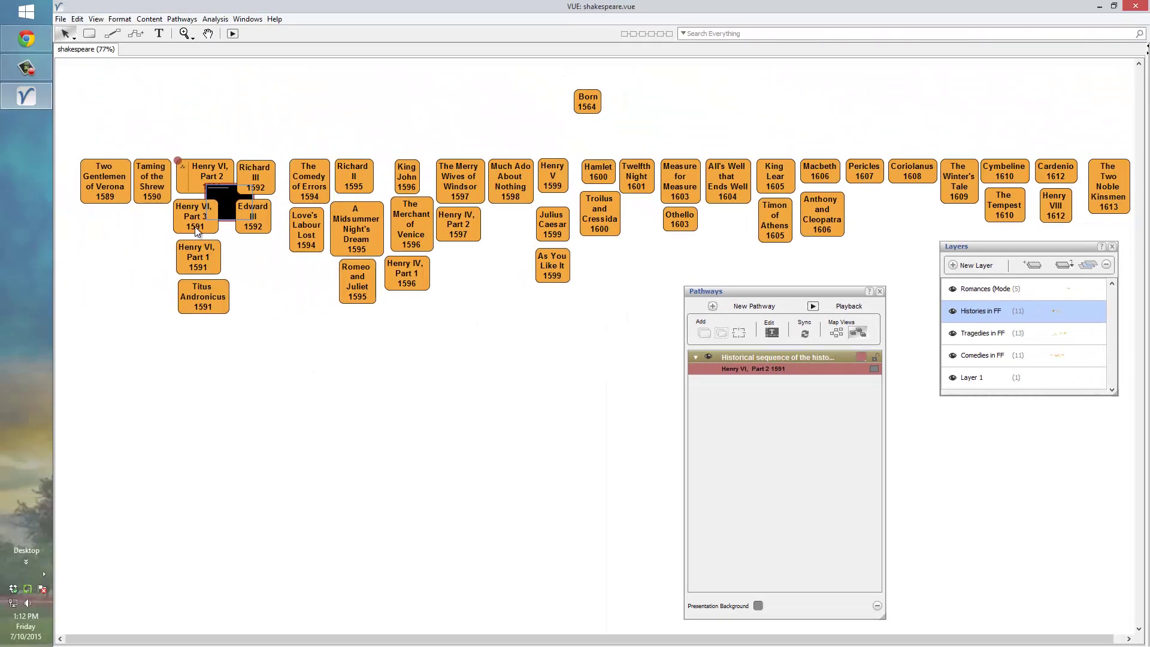
{"action": "left_click", "coordinate": [196, 227]}
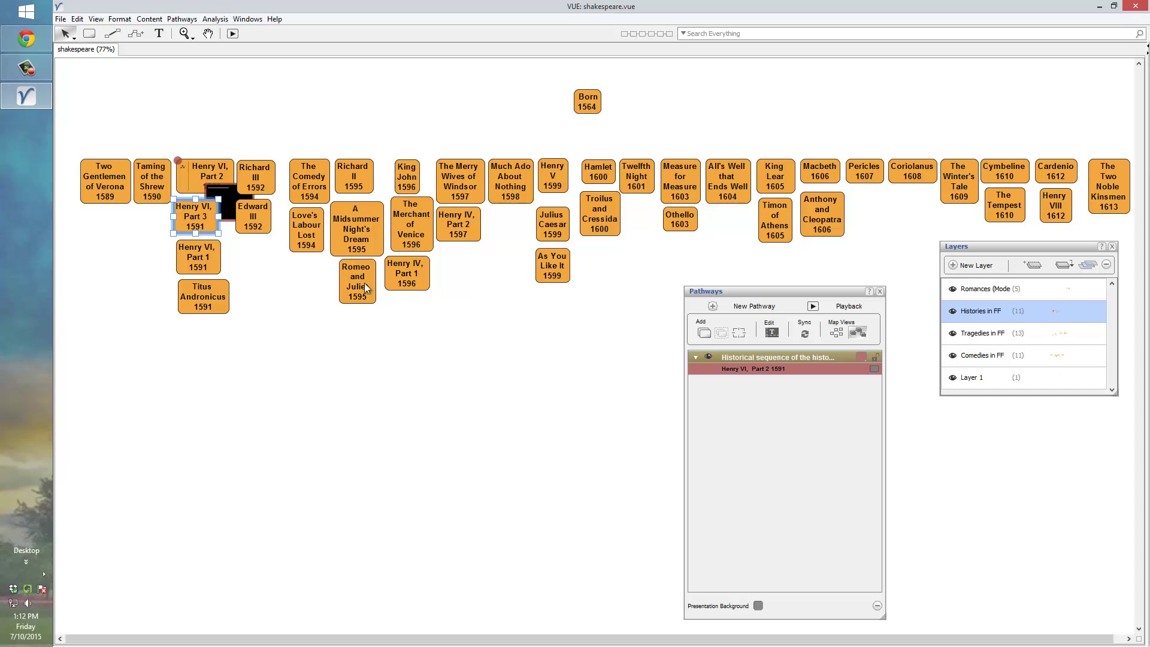
{"action": "left_click", "coordinate": [704, 333]}
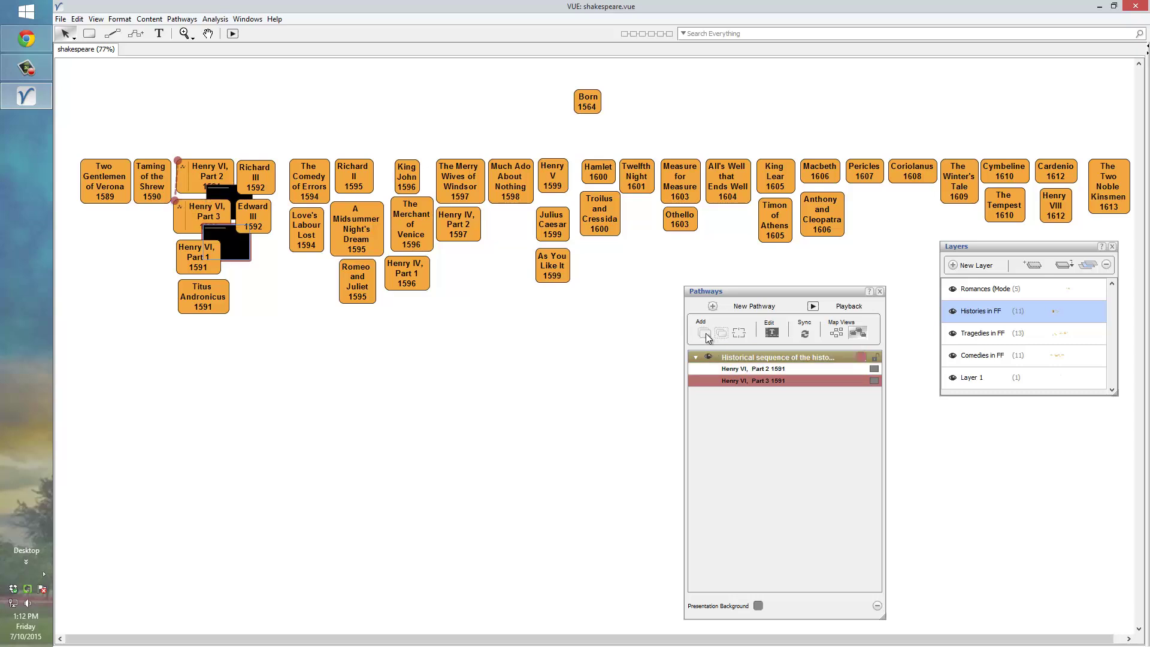
{"action": "left_click", "coordinate": [193, 264]}
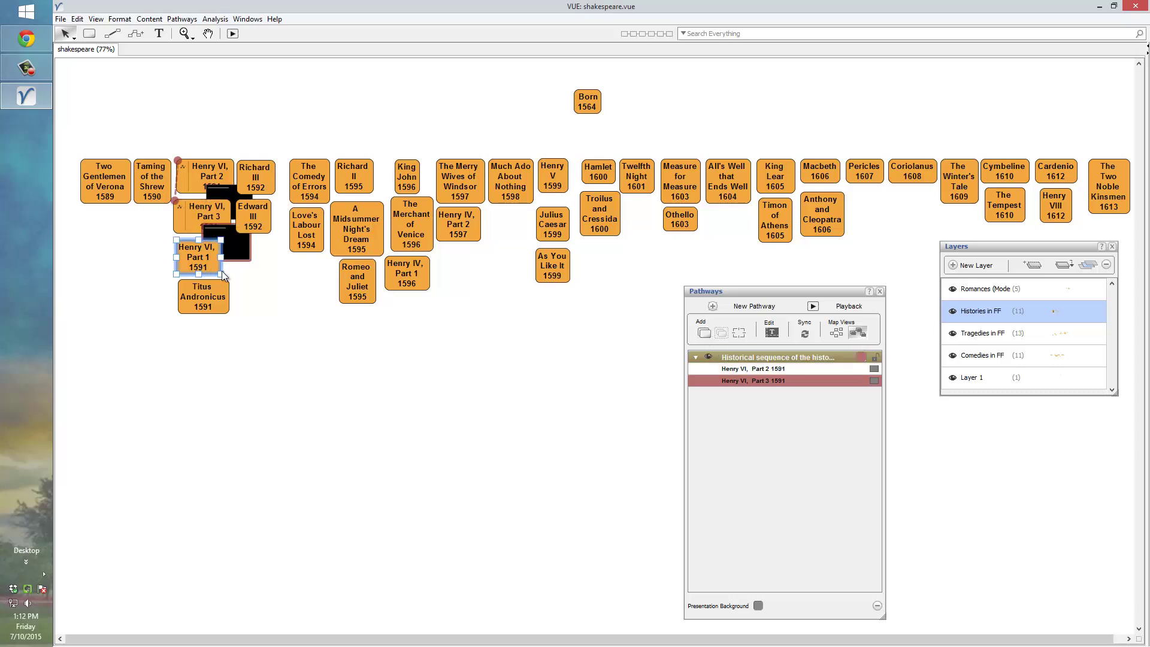
{"action": "left_click", "coordinate": [704, 333]}
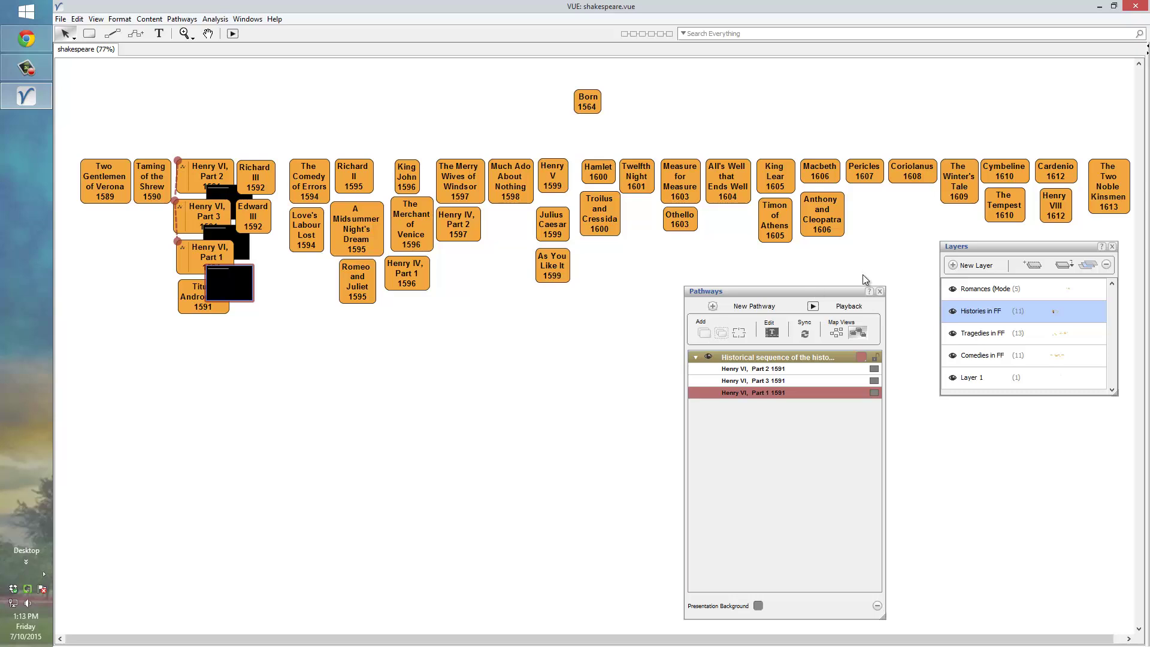
{"action": "mouse_move", "coordinate": [1078, 289]}
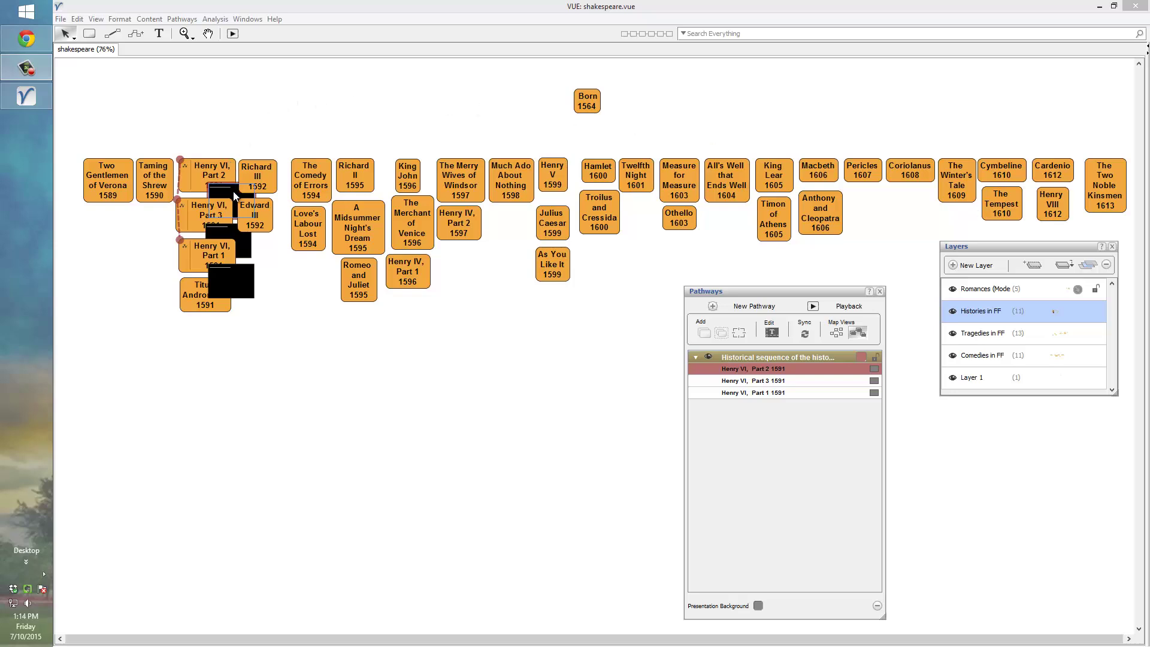
{"action": "key", "text": "ctrl+shift+p"}
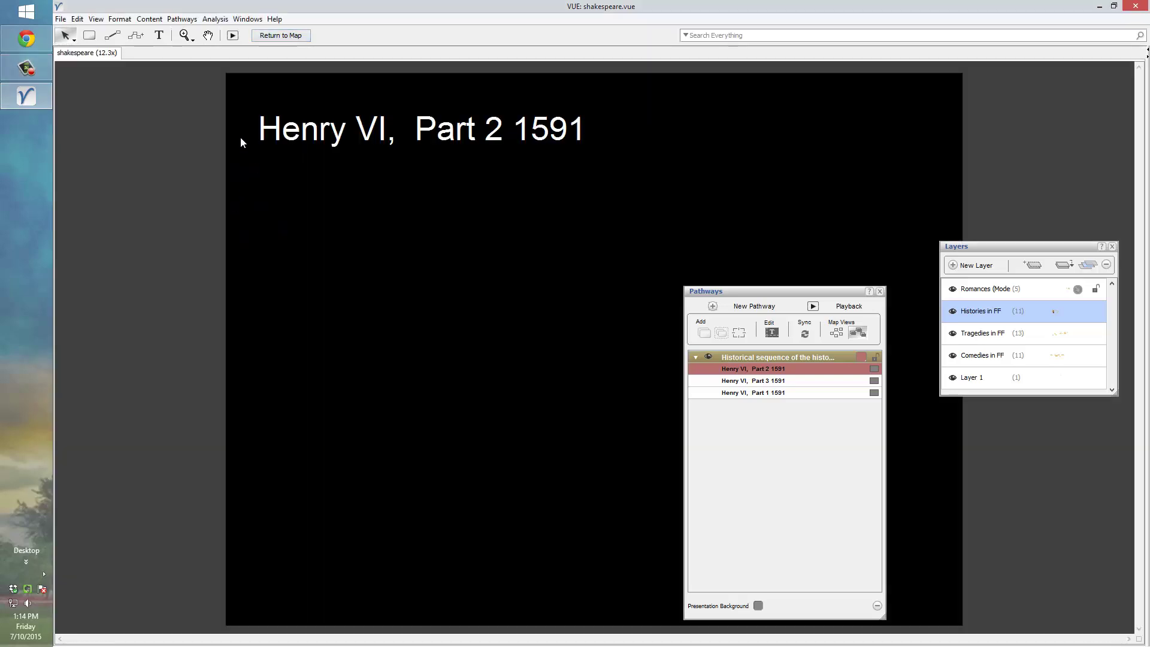
Insert henry6warwick.jpg from the Desktop onto the Henry VI, Part 2 slide
{"action": "right_click", "coordinate": [473, 178]}
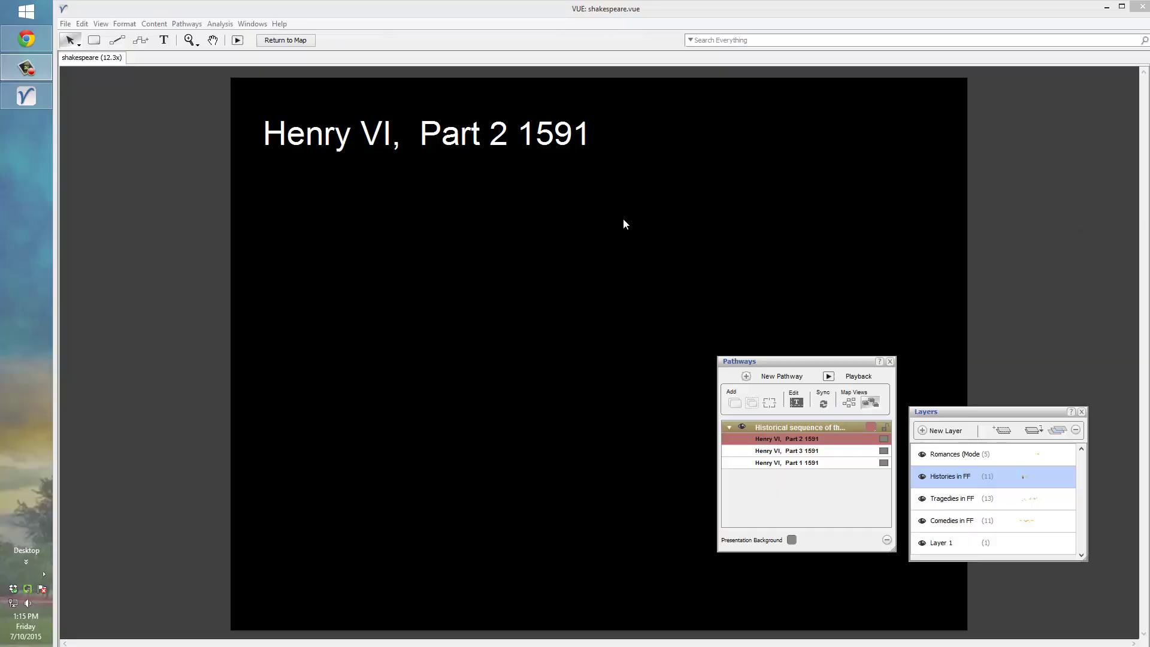
{"action": "right_click", "coordinate": [319, 231]}
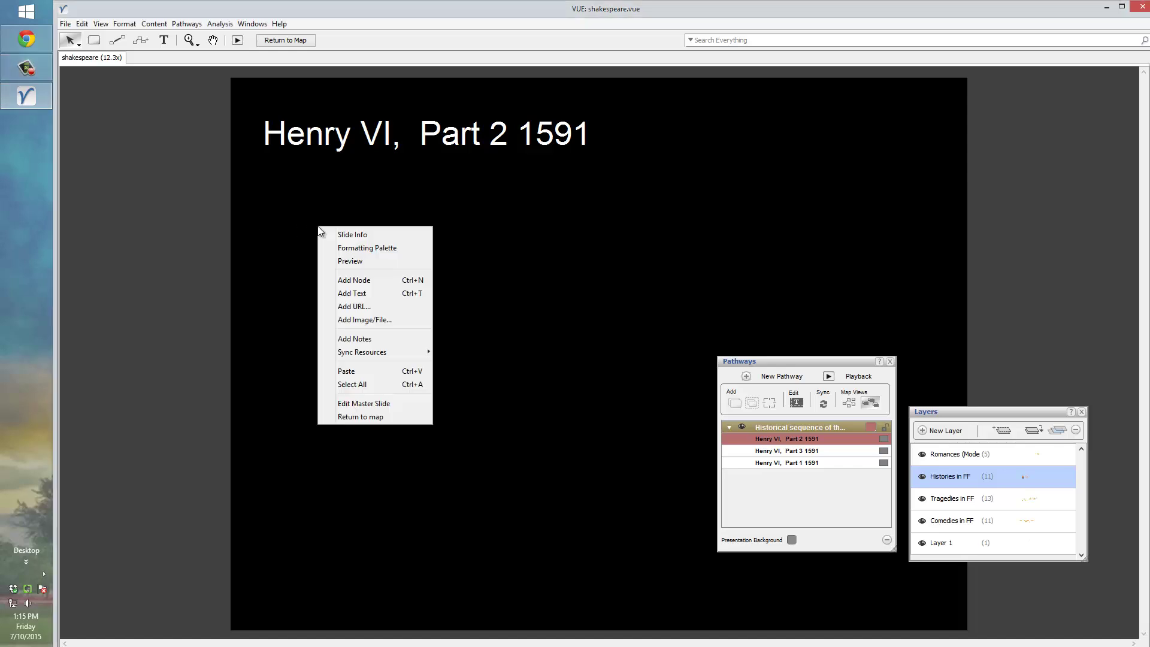
{"action": "left_click", "coordinate": [371, 320]}
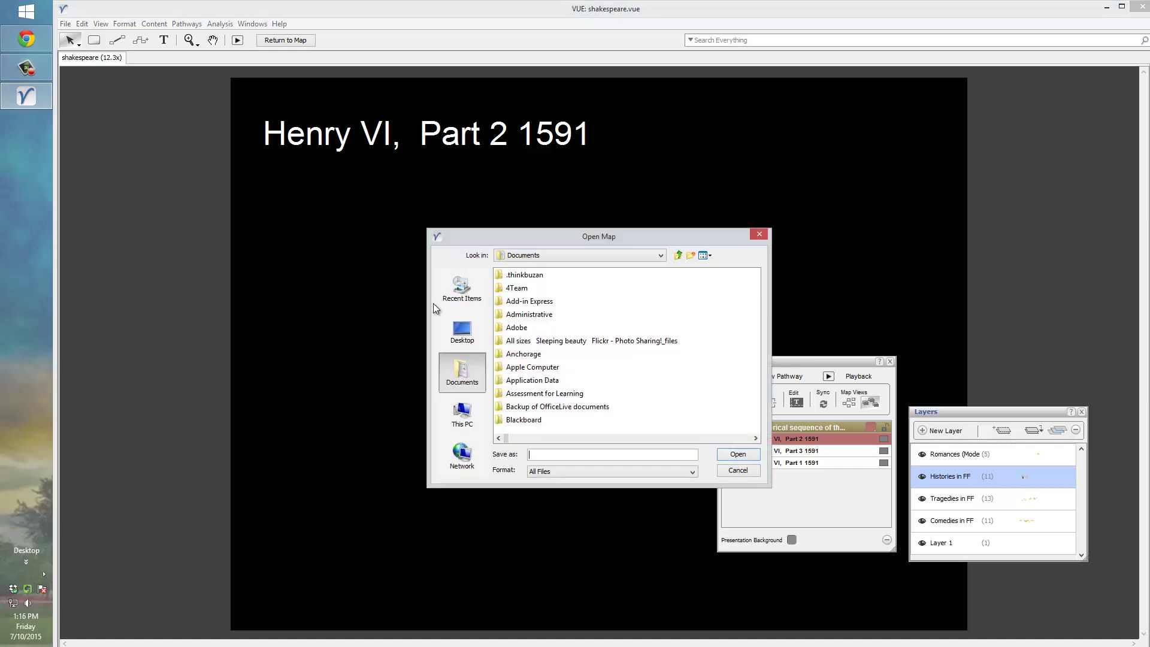
{"action": "left_click", "coordinate": [462, 330]}
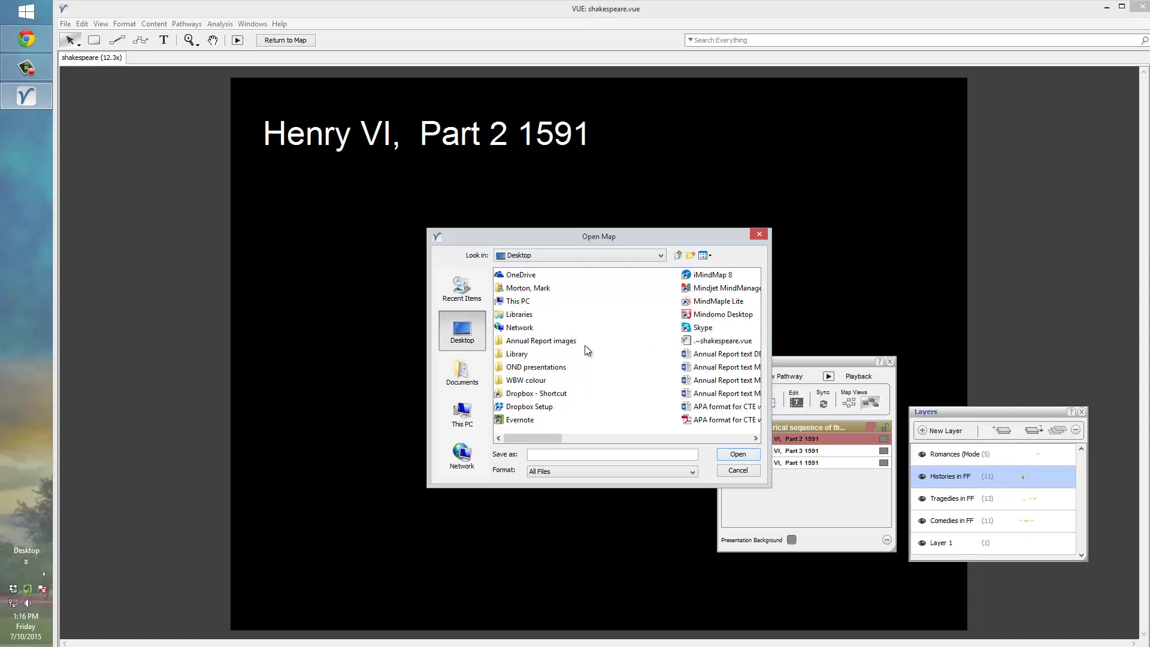
{"action": "left_click", "coordinate": [695, 438]}
{"action": "left_click", "coordinate": [702, 436]}
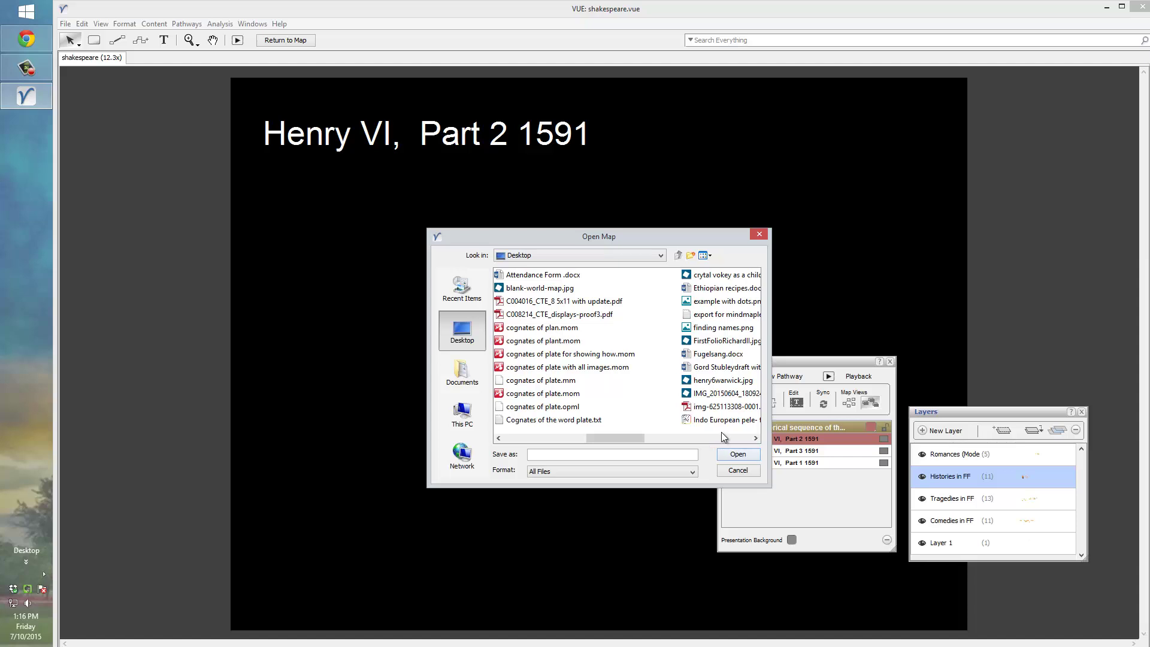
{"action": "left_click", "coordinate": [721, 382]}
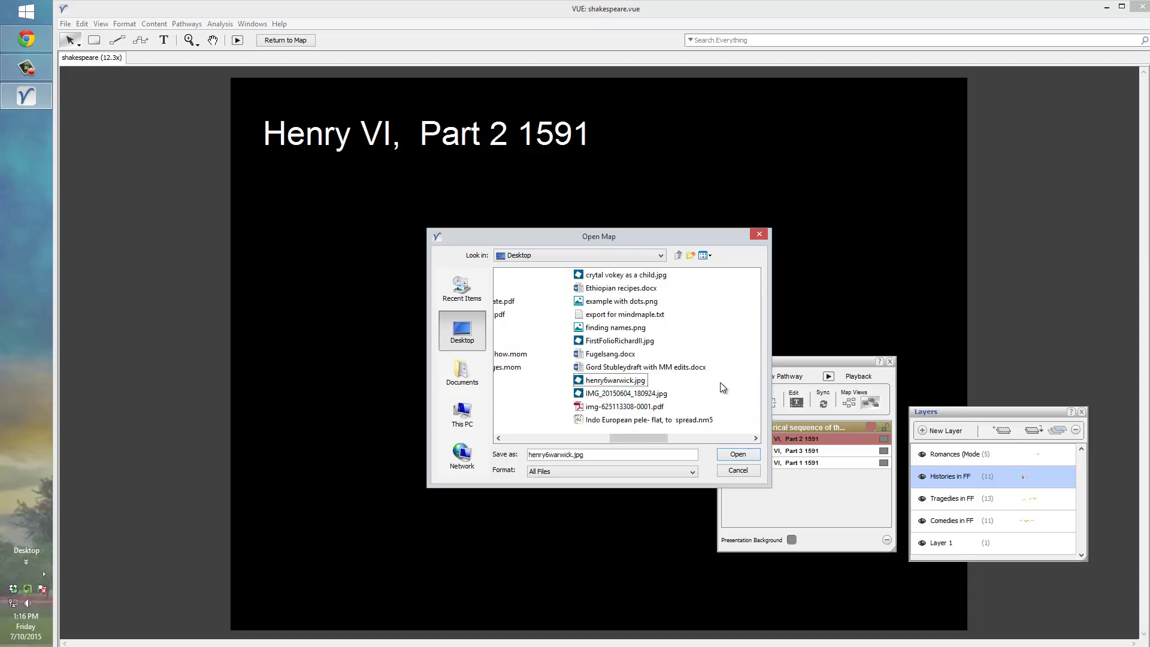
{"action": "left_click", "coordinate": [738, 455]}
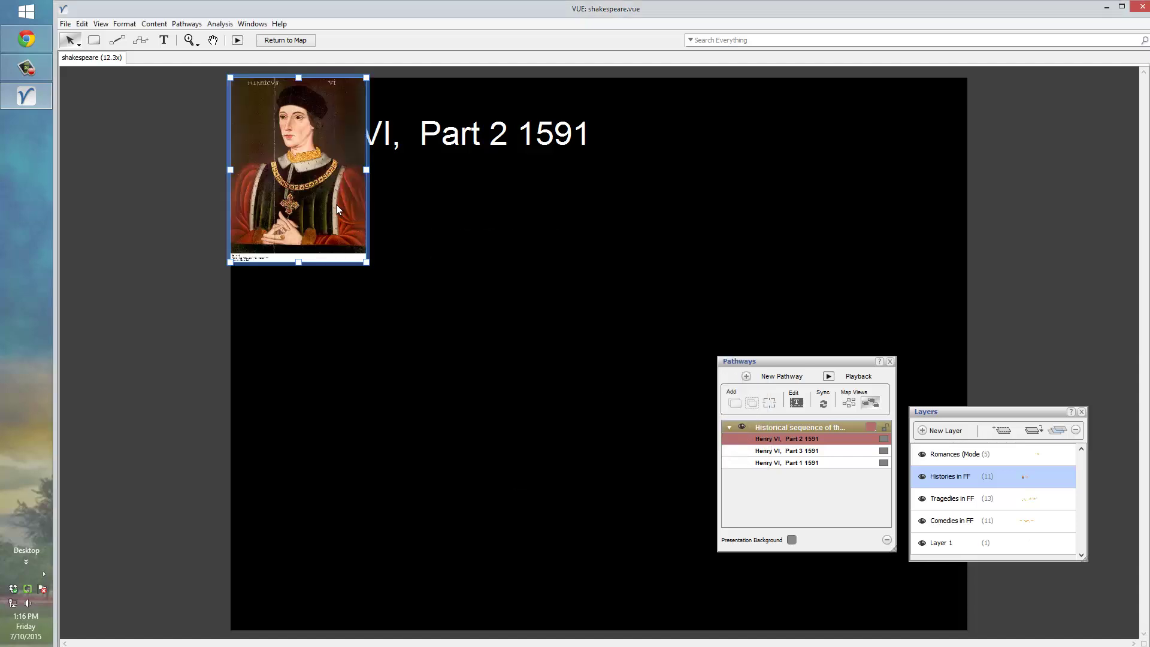
Move the portrait to the slide's right half and enlarge it
{"action": "left_click_drag", "start_coordinate": [336, 203], "coordinate": [566, 314]}
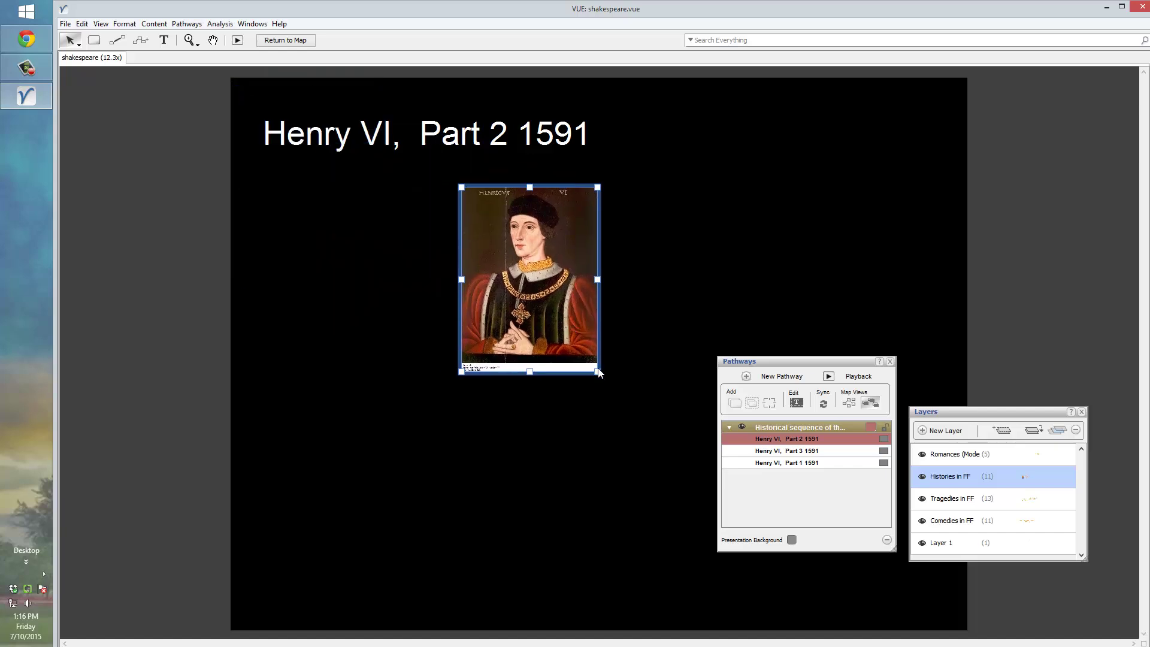
{"action": "left_click_drag", "start_coordinate": [599, 372], "coordinate": [762, 543]}
{"action": "right_click_drag", "start_coordinate": [326, 283], "coordinate": [323, 269]}
Add the caption 'Henry VI was the first king to....' and preview the slide
{"action": "left_click", "coordinate": [358, 334]}
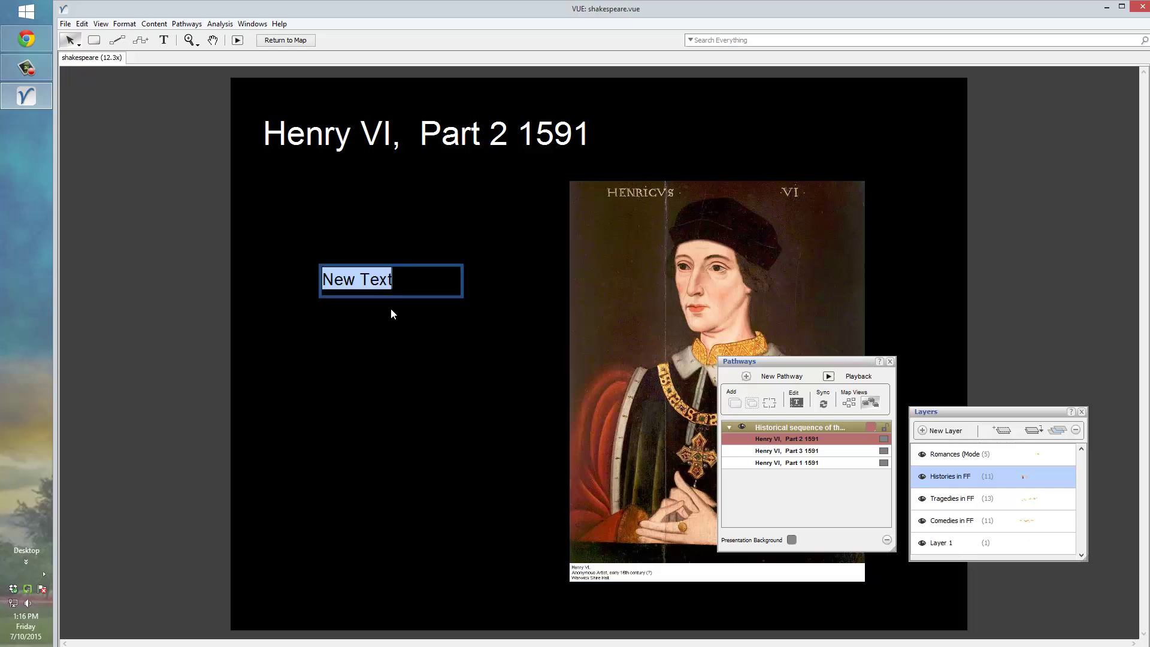
{"action": "type", "text": "Henry V"}
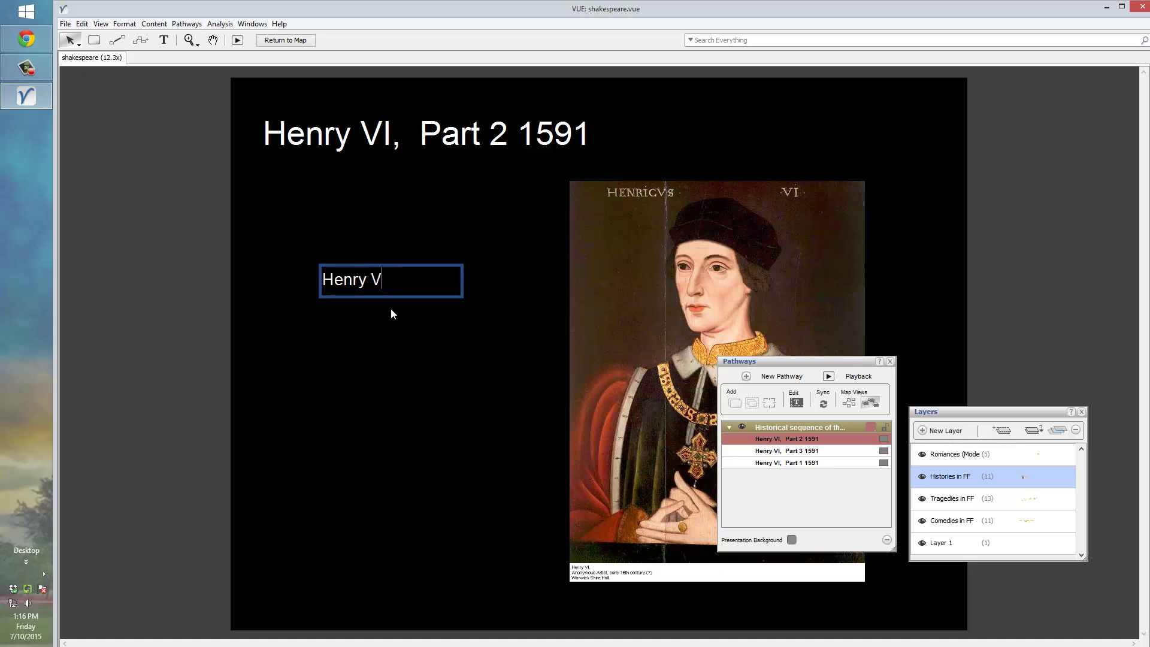
{"action": "type", "text": "I was the first king to...."}
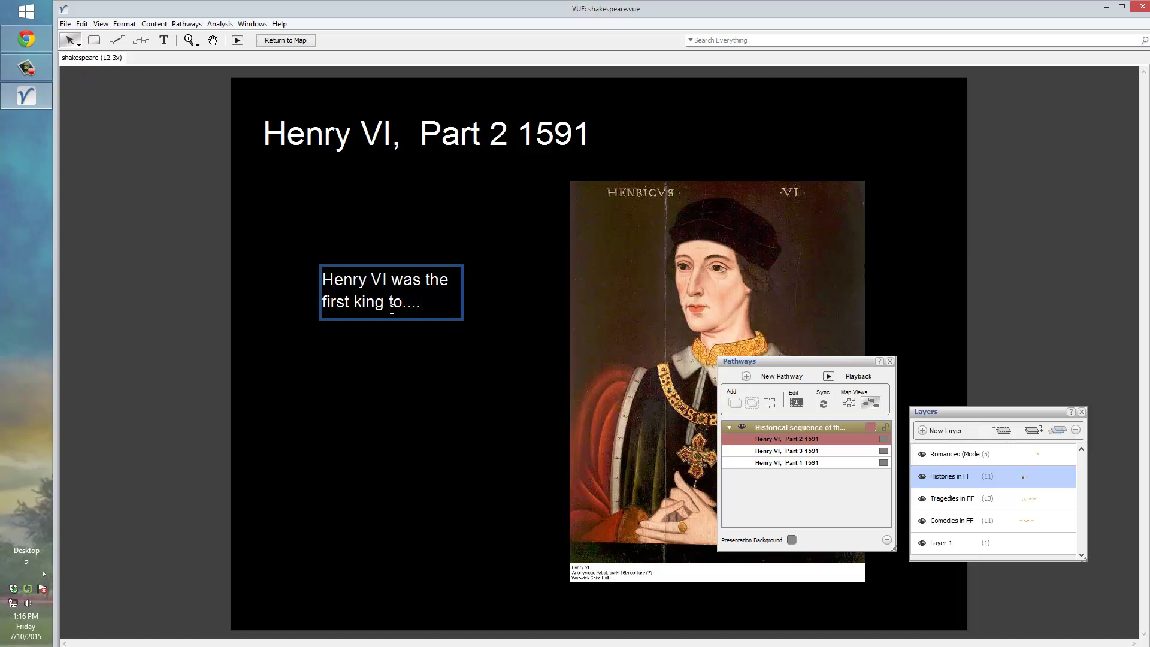
{"action": "left_click", "coordinate": [490, 221]}
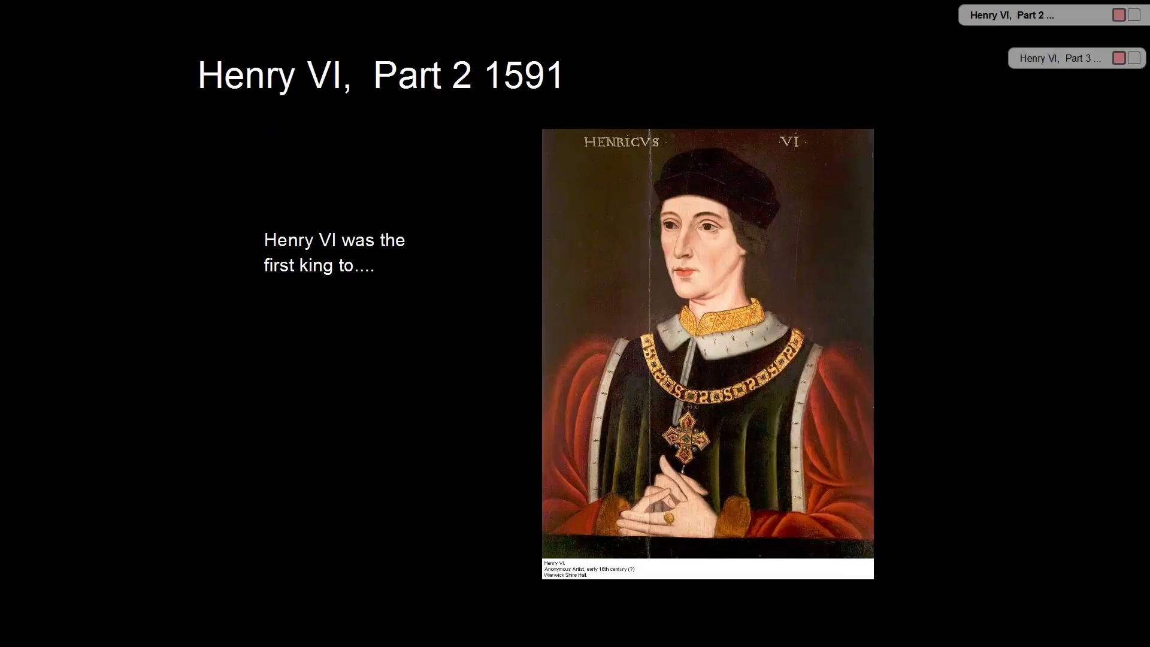
{"action": "key", "text": "Escape"}
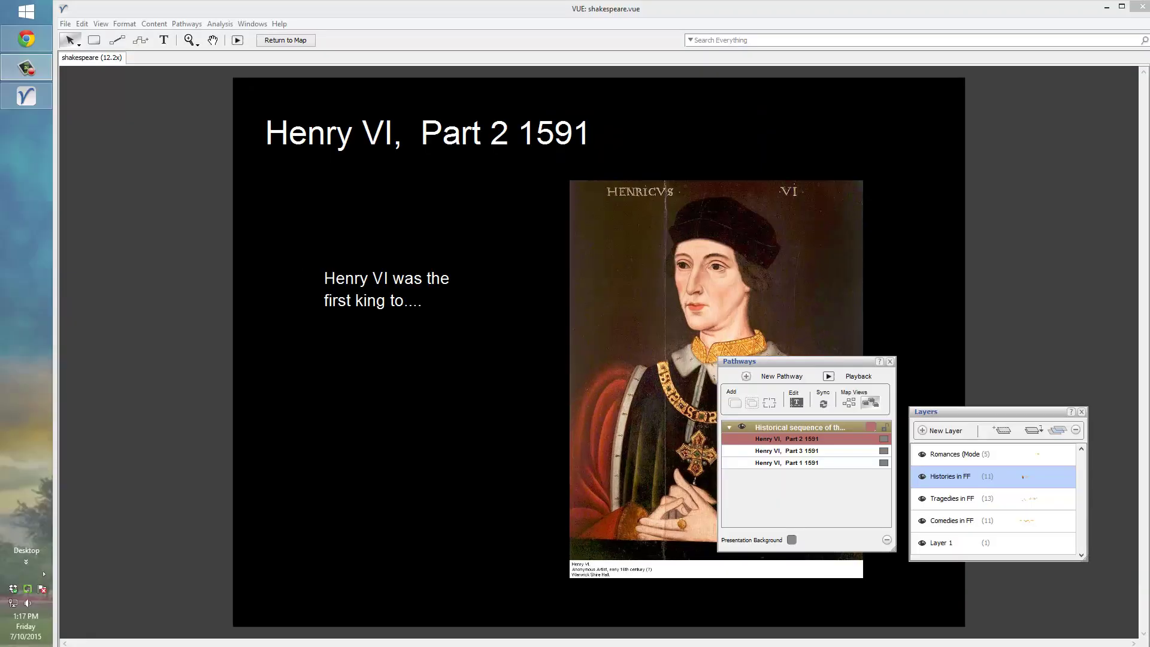
Insert the 3 plays.jpg image onto the Henry VI, Part 3 1591 slide
{"action": "left_click", "coordinate": [776, 453]}
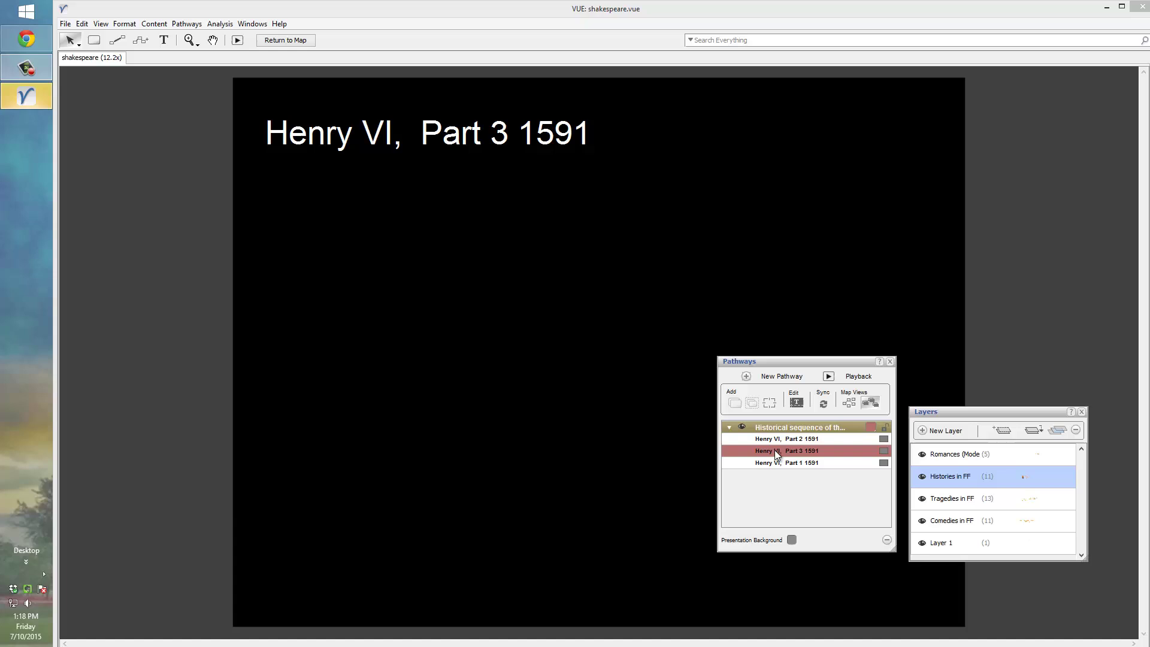
{"action": "right_click", "coordinate": [334, 202]}
{"action": "left_click", "coordinate": [387, 290]}
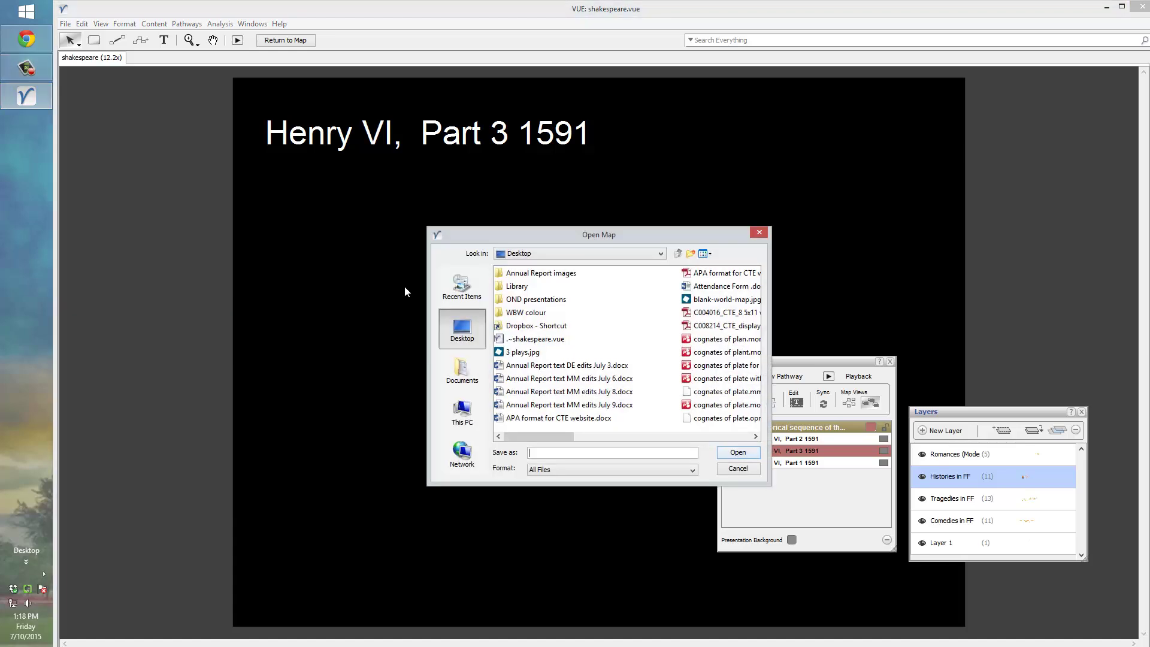
{"action": "left_click", "coordinate": [531, 355]}
{"action": "double_click", "coordinate": [533, 357]}
Position the banner below the title and enlarge it
{"action": "left_click_drag", "start_coordinate": [381, 143], "coordinate": [1081, 382]}
{"action": "left_click_drag", "start_coordinate": [820, 269], "coordinate": [662, 286]}
{"action": "left_click", "coordinate": [329, 483]}
Add the caption 'These three plays were, etc.' below the banner
{"action": "right_click", "coordinate": [294, 449]}
{"action": "left_click", "coordinate": [347, 515]}
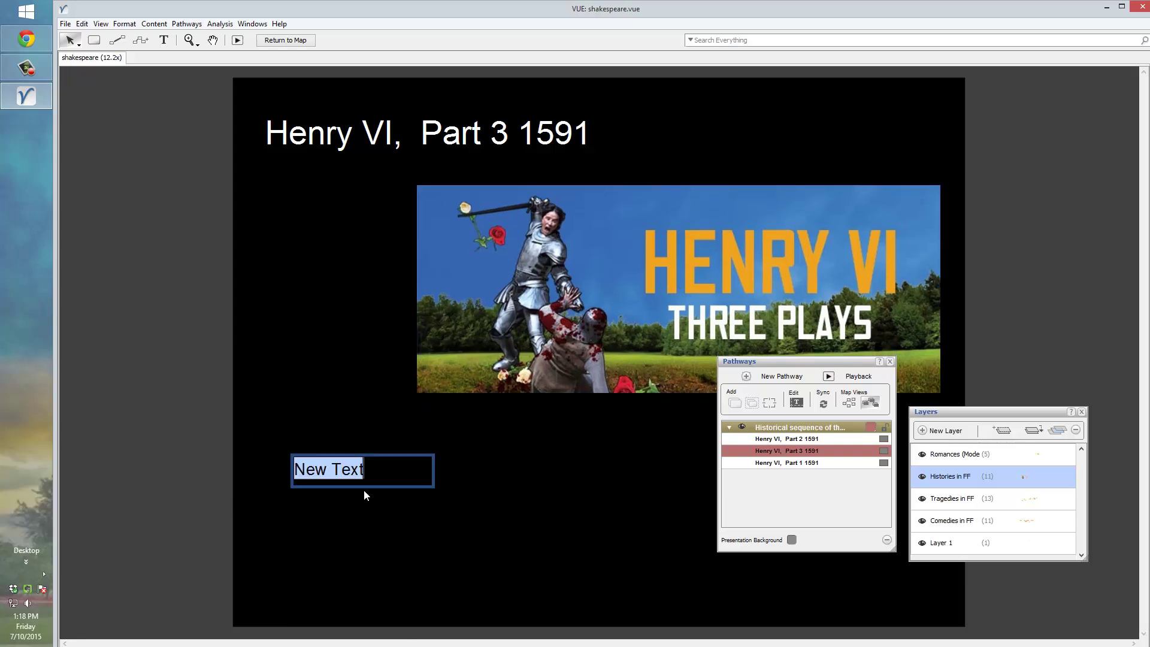
{"action": "type", "text": "Th"}
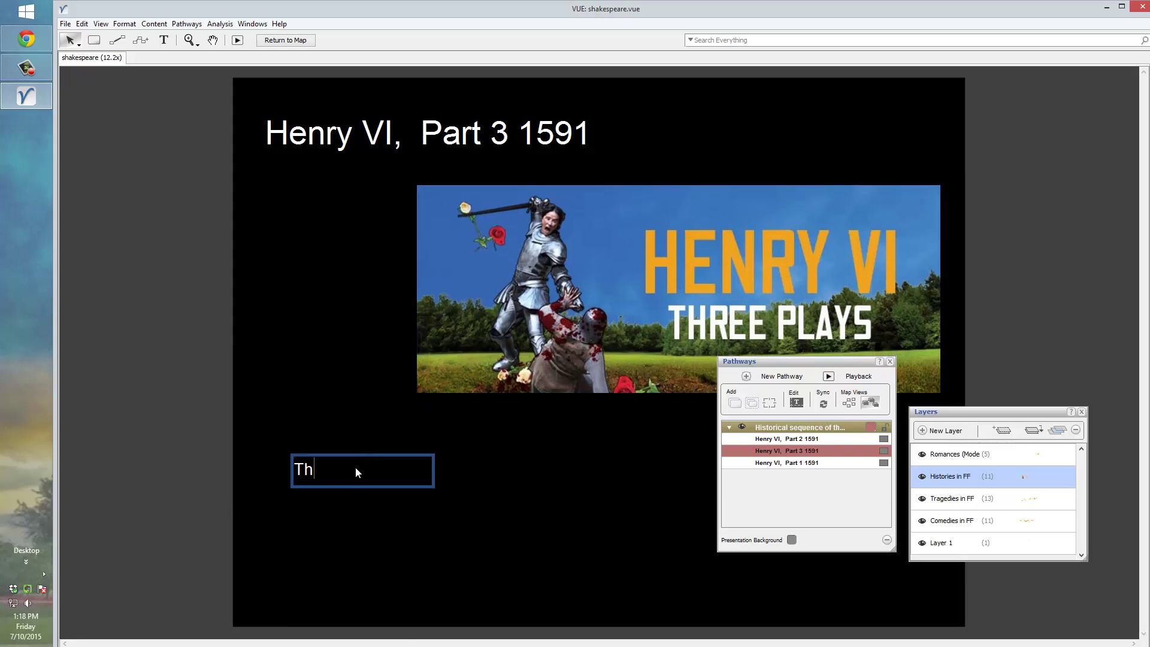
{"action": "type", "text": "ese three plays were"}
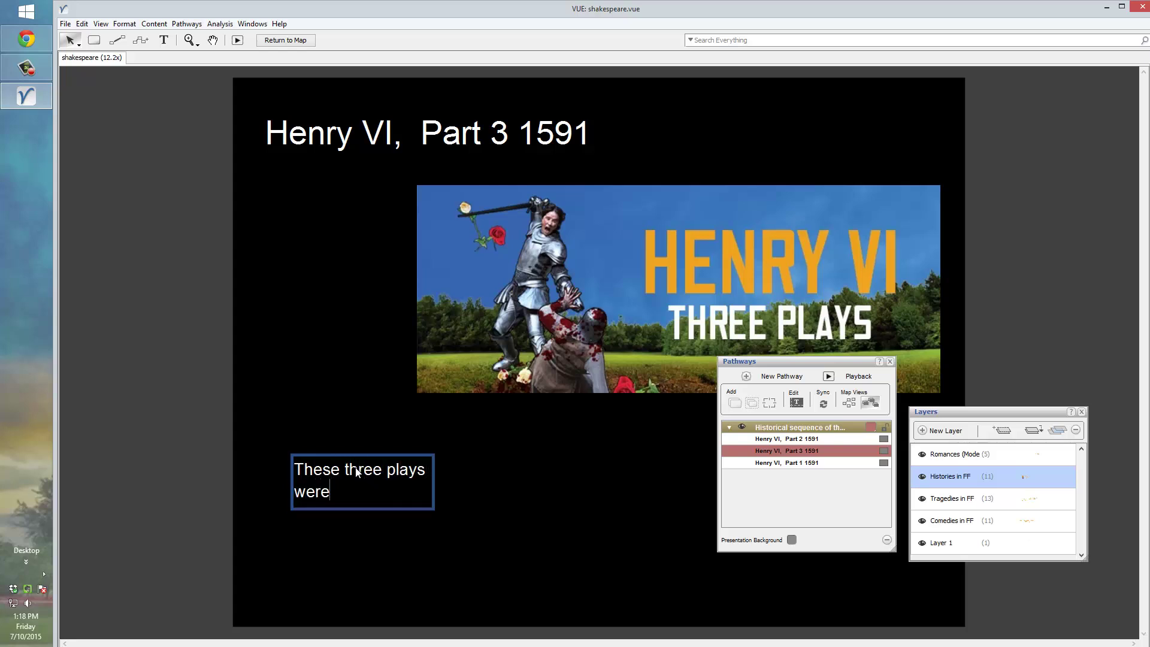
{"action": "type", "text": ", etc."}
{"action": "left_click", "coordinate": [502, 483]}
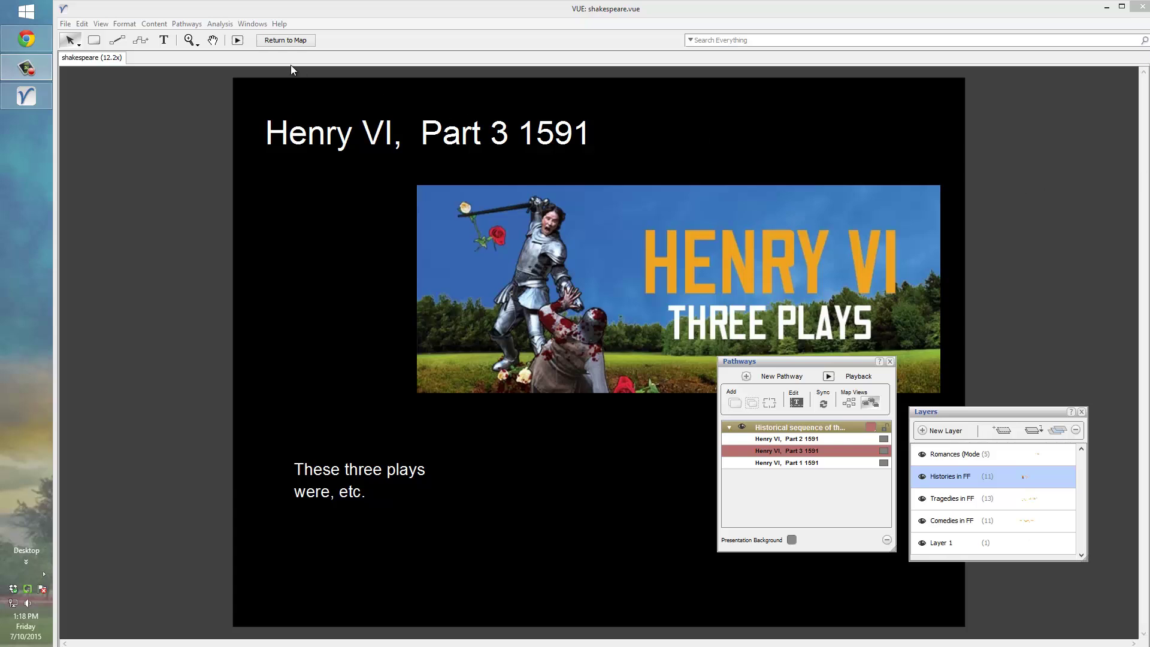
{"action": "left_click", "coordinate": [237, 41]}
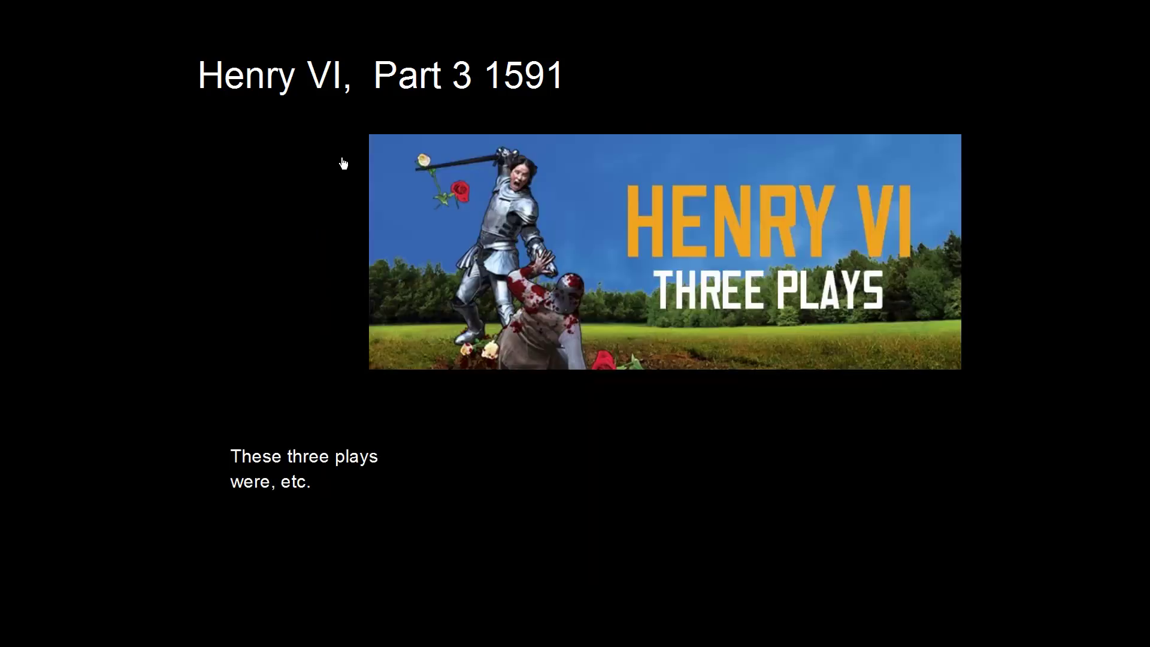
{"action": "key", "text": "Escape"}
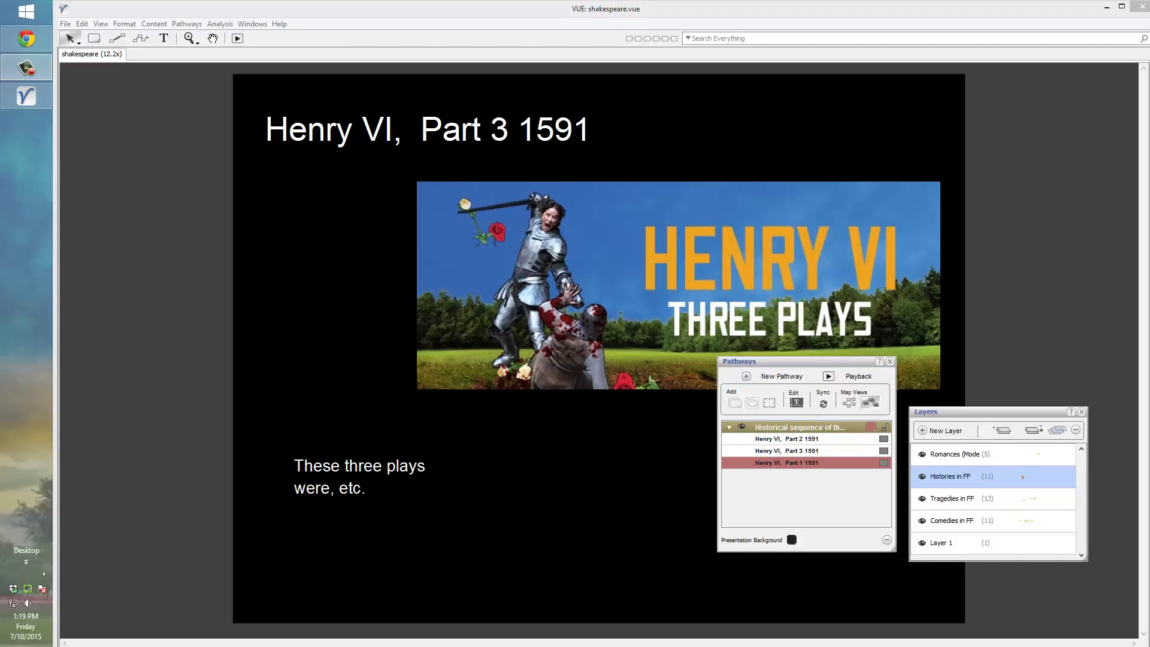